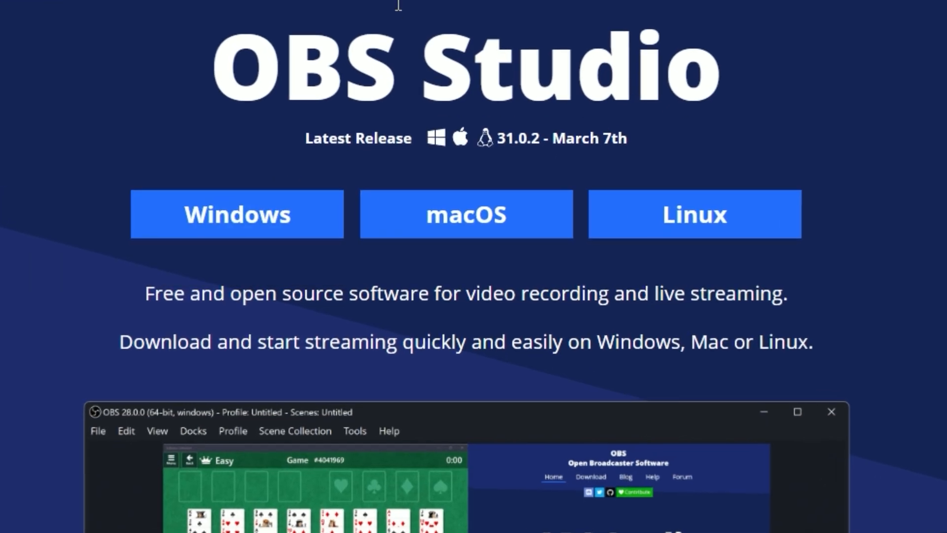
Download the Windows version of OBS Studio from its website
{"action": "scroll", "coordinate": [105, 87], "scroll_direction": "down", "scroll_amount": 3}
{"action": "scroll", "coordinate": [118, 148], "scroll_direction": "up", "scroll_amount": 2}
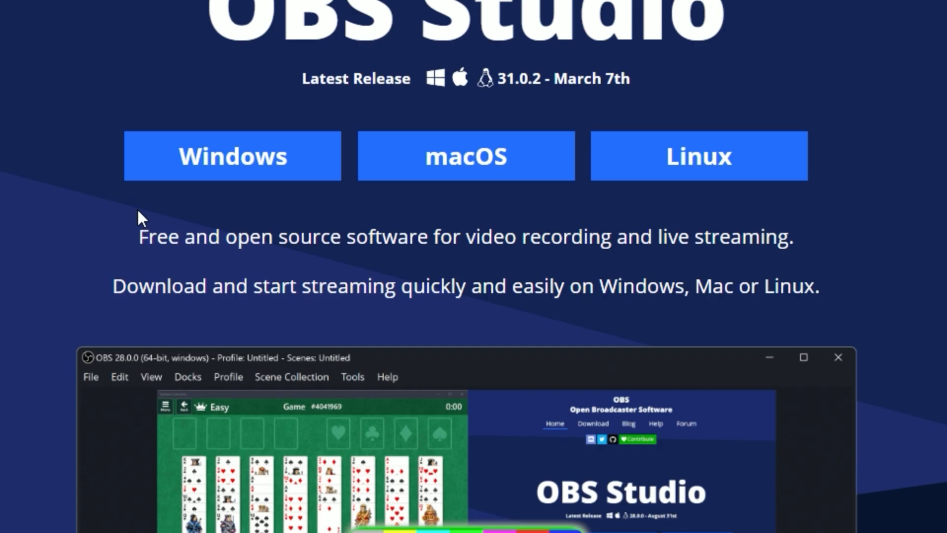
{"action": "left_click", "coordinate": [236, 157]}
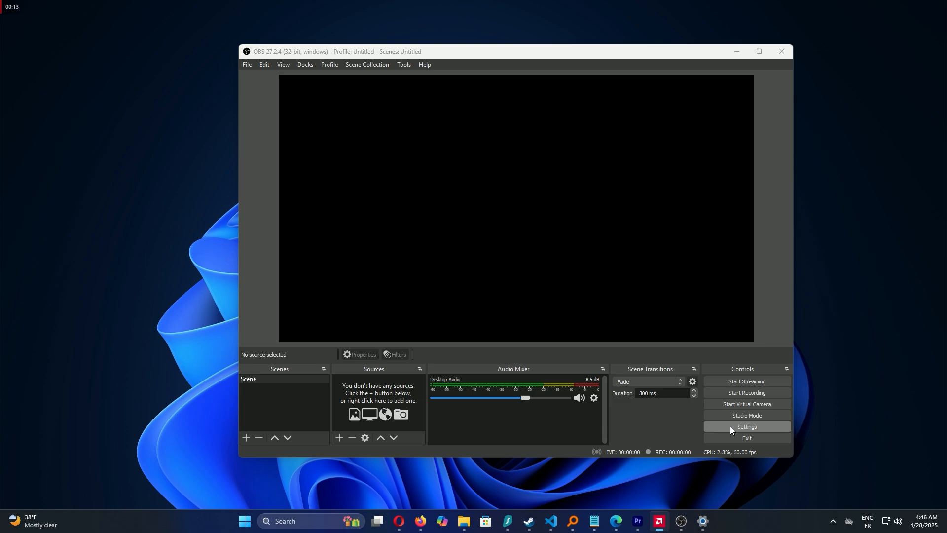
Set the recording path in the output settings to the Desktop folder
{"action": "left_click", "coordinate": [730, 426]}
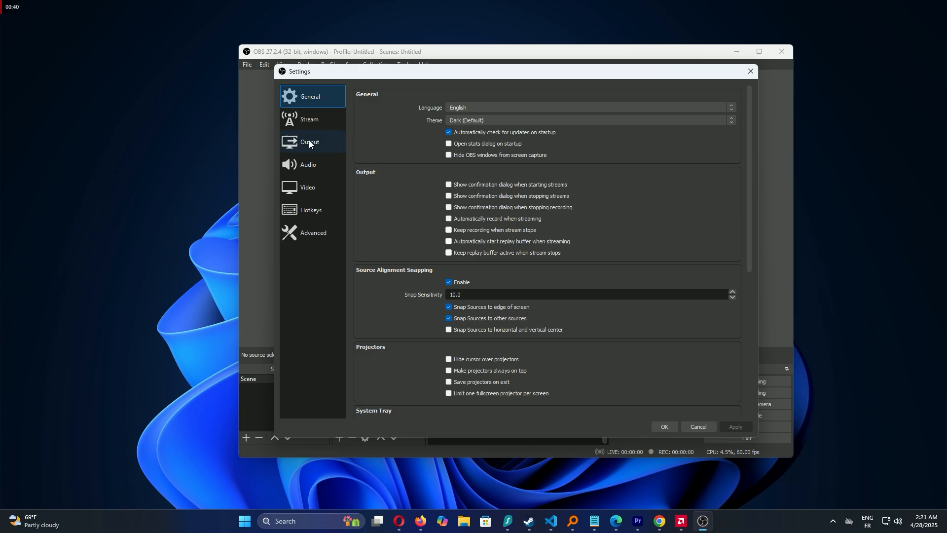
{"action": "left_click", "coordinate": [309, 143]}
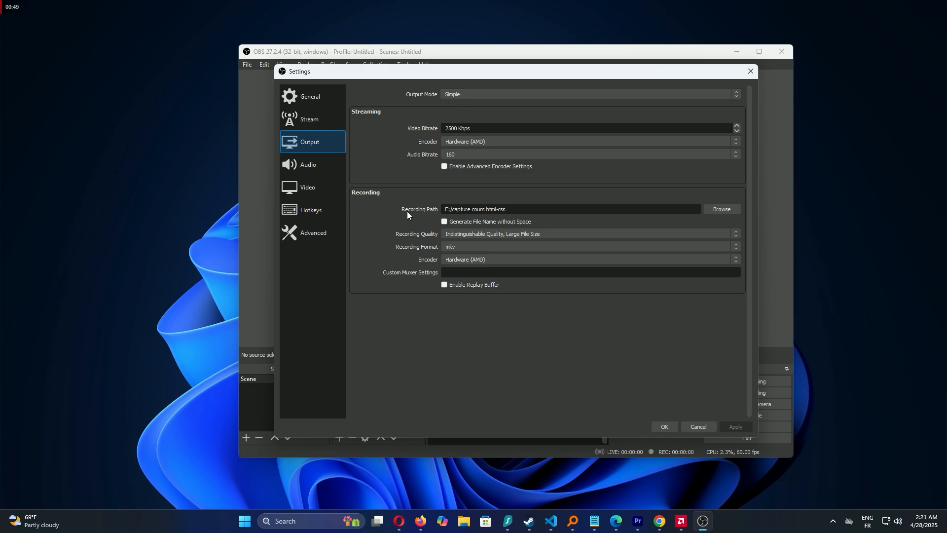
{"action": "left_click", "coordinate": [722, 209]}
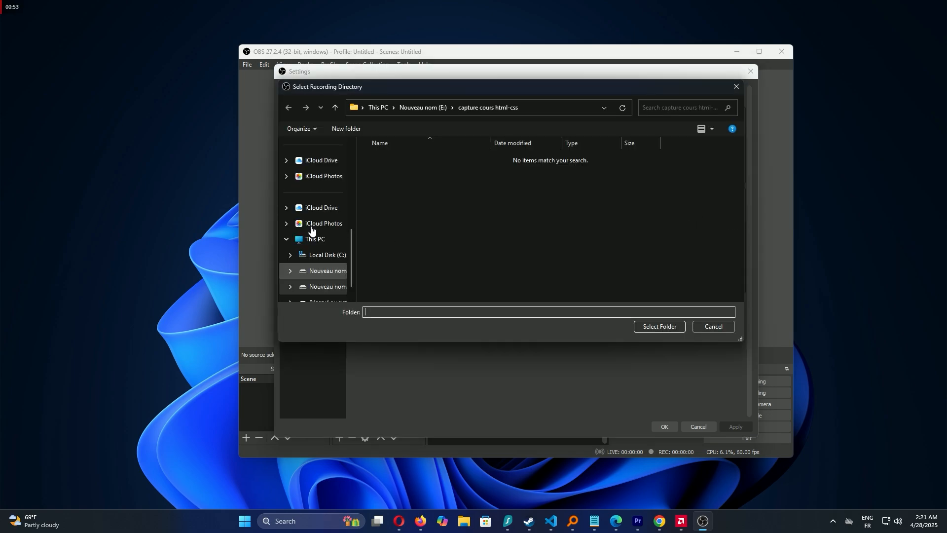
{"action": "scroll", "coordinate": [314, 217], "scroll_direction": "up", "scroll_amount": 5}
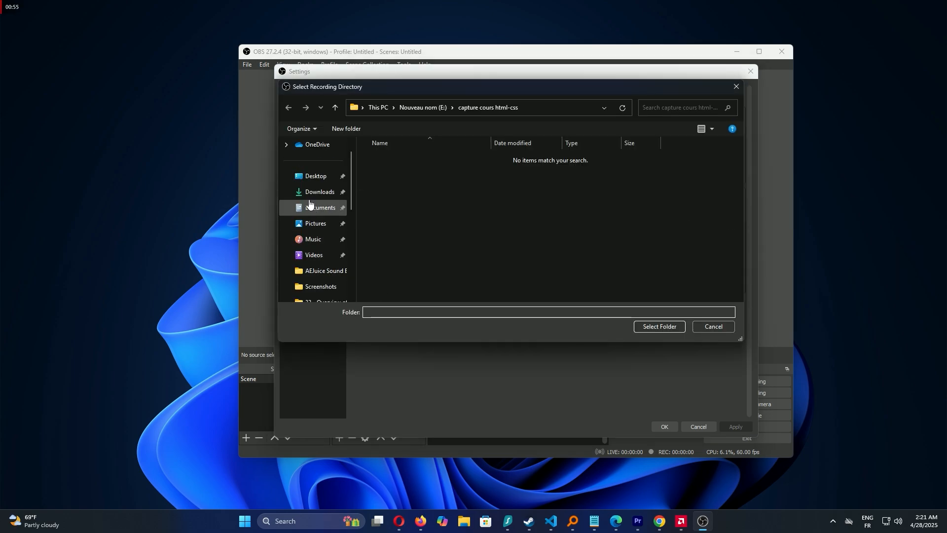
{"action": "left_click", "coordinate": [316, 178]}
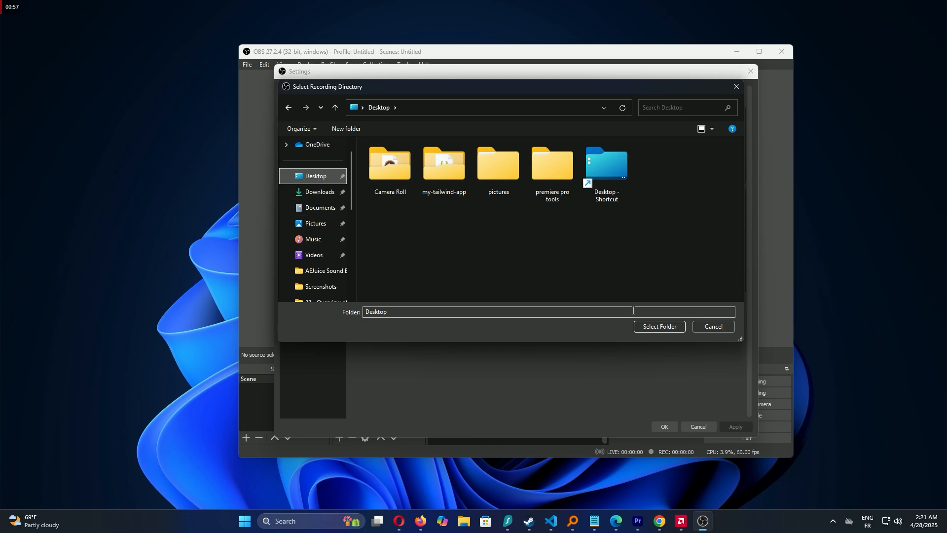
{"action": "left_click", "coordinate": [662, 328]}
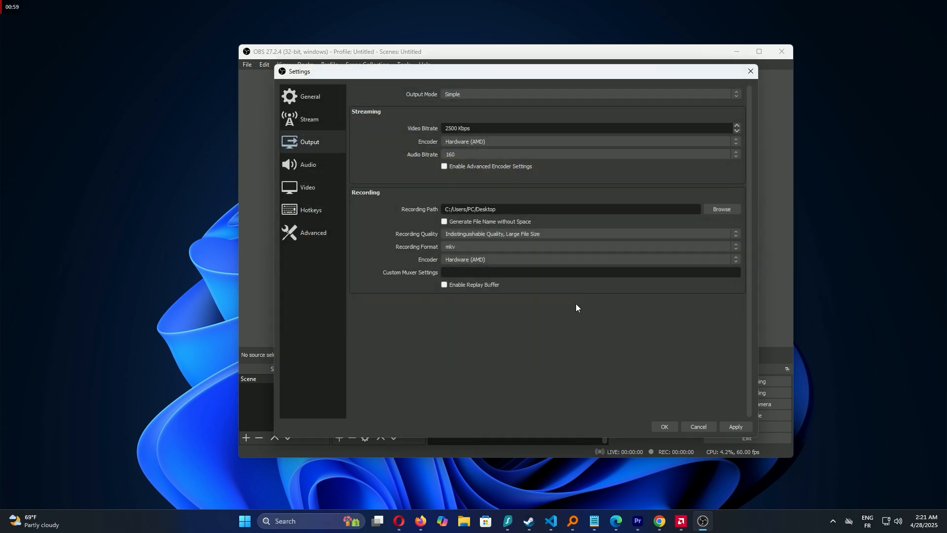
Configure recordings to use High Quality, Medium File Size, the mp4 format and the Software (x264) encoder
{"action": "left_click", "coordinate": [469, 235]}
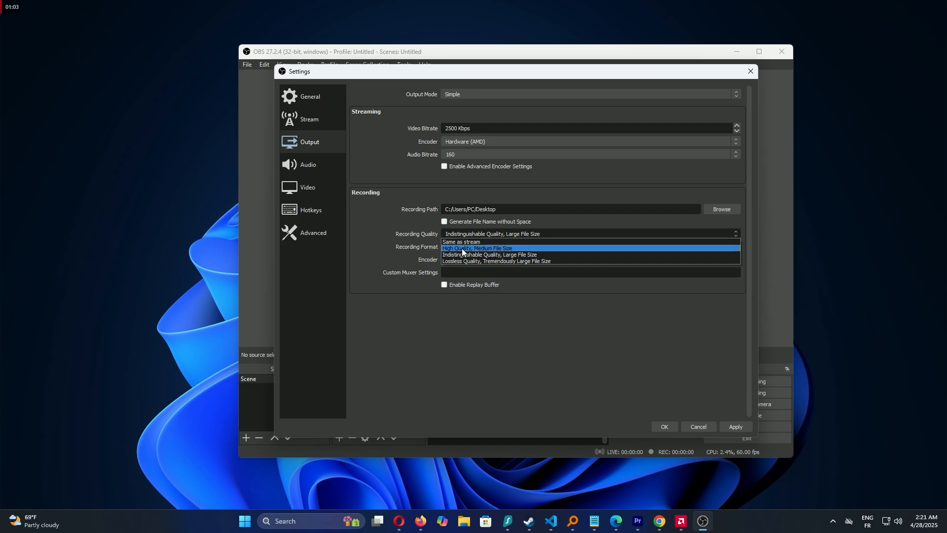
{"action": "left_click", "coordinate": [477, 248]}
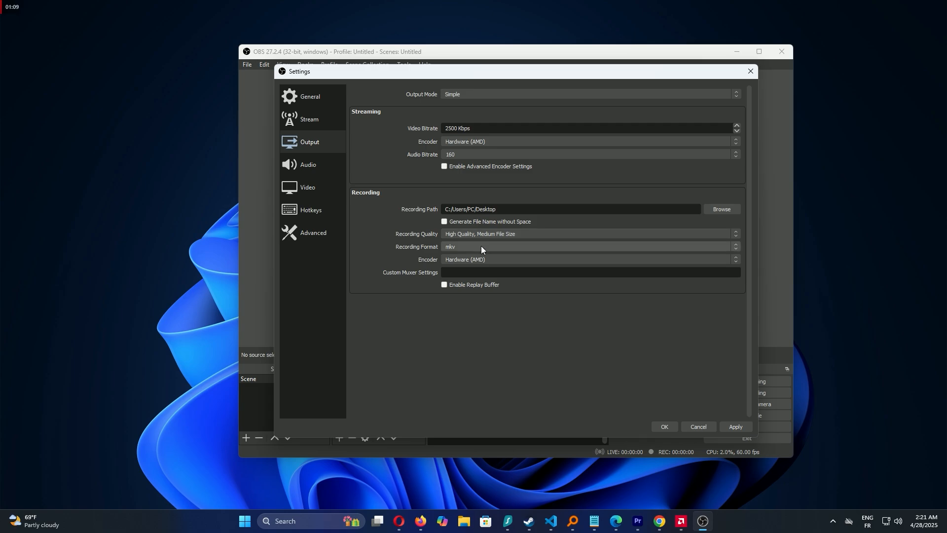
{"action": "left_click", "coordinate": [481, 246]}
{"action": "left_click", "coordinate": [460, 261]}
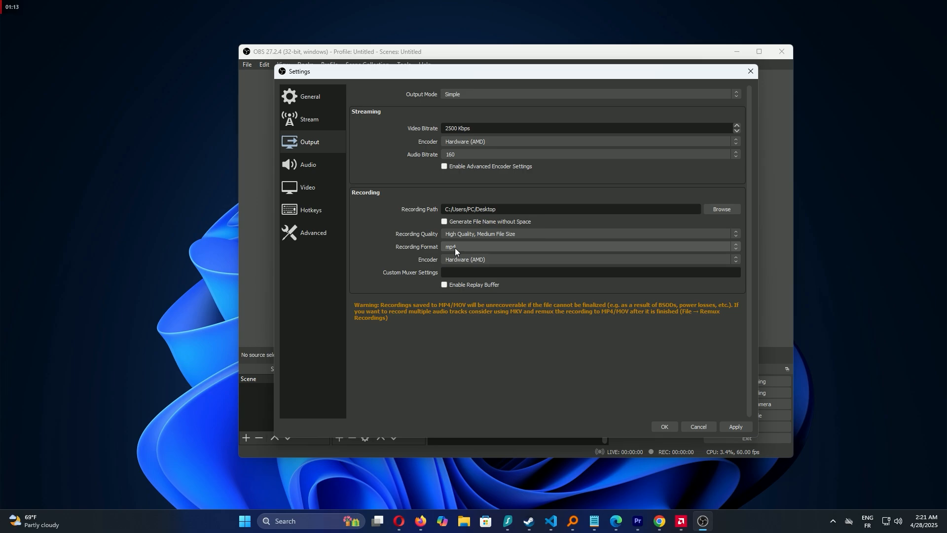
{"action": "left_click", "coordinate": [456, 260]}
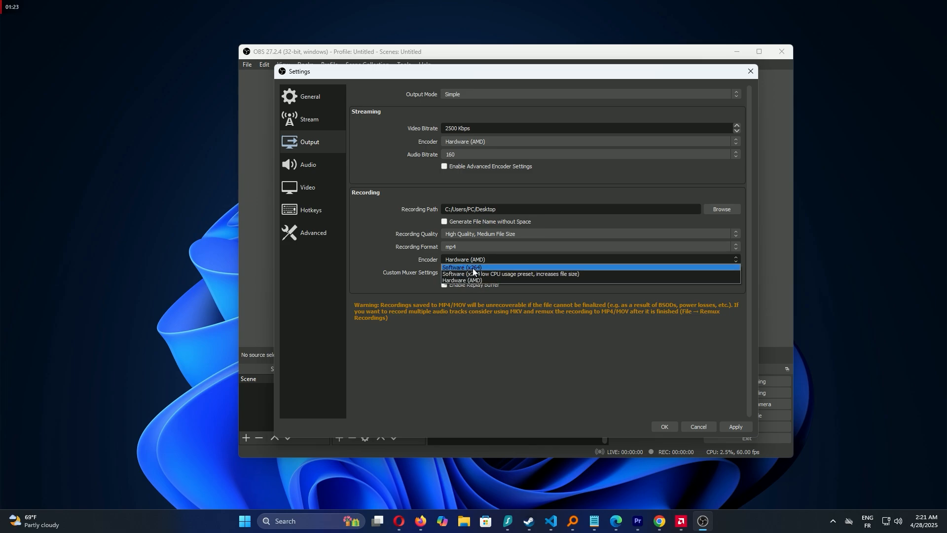
{"action": "left_click", "coordinate": [472, 268]}
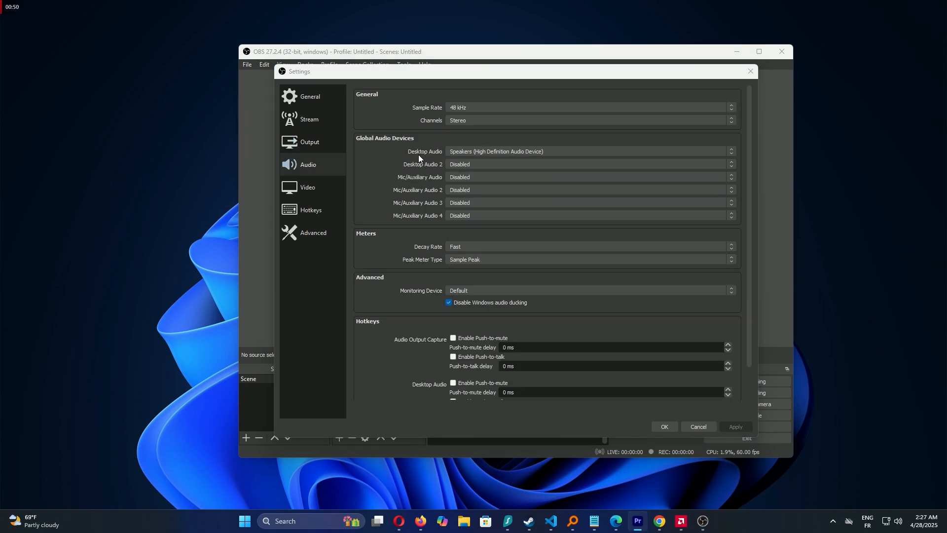
Set the base canvas resolution in the video settings to 1920x1080
{"action": "left_click", "coordinate": [306, 186]}
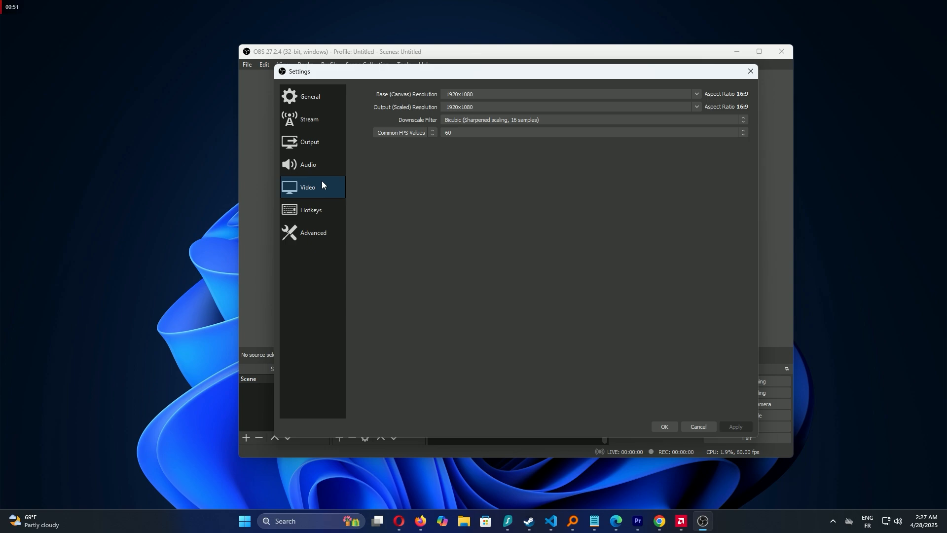
{"action": "left_click", "coordinate": [485, 95]}
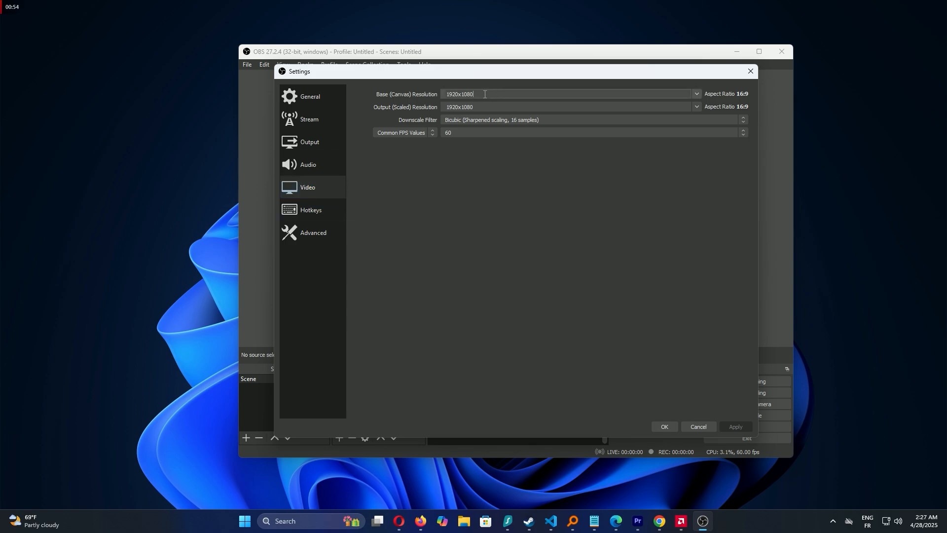
{"action": "left_click", "coordinate": [699, 95]}
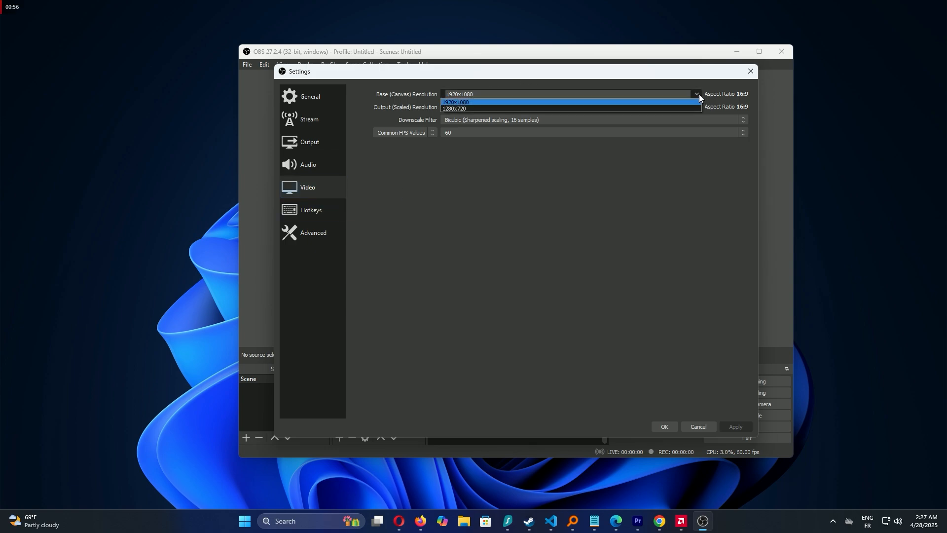
{"action": "left_click", "coordinate": [470, 102]}
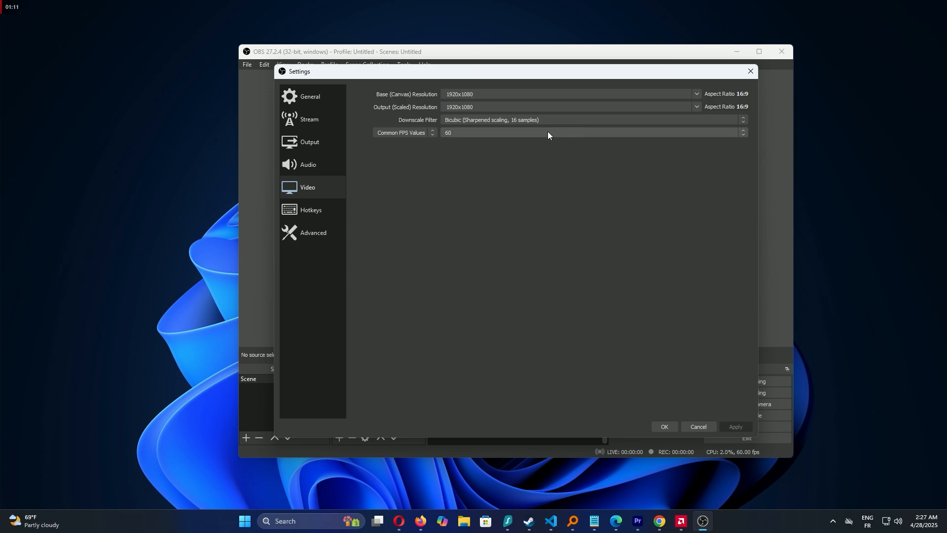
Set the common FPS value to 60 and apply the video settings
{"action": "left_click", "coordinate": [743, 131]}
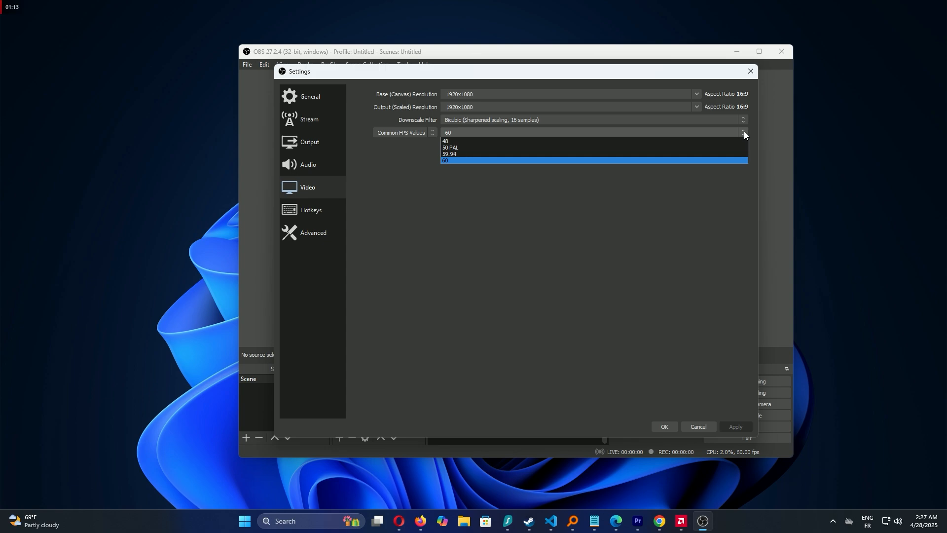
{"action": "left_click", "coordinate": [454, 173]}
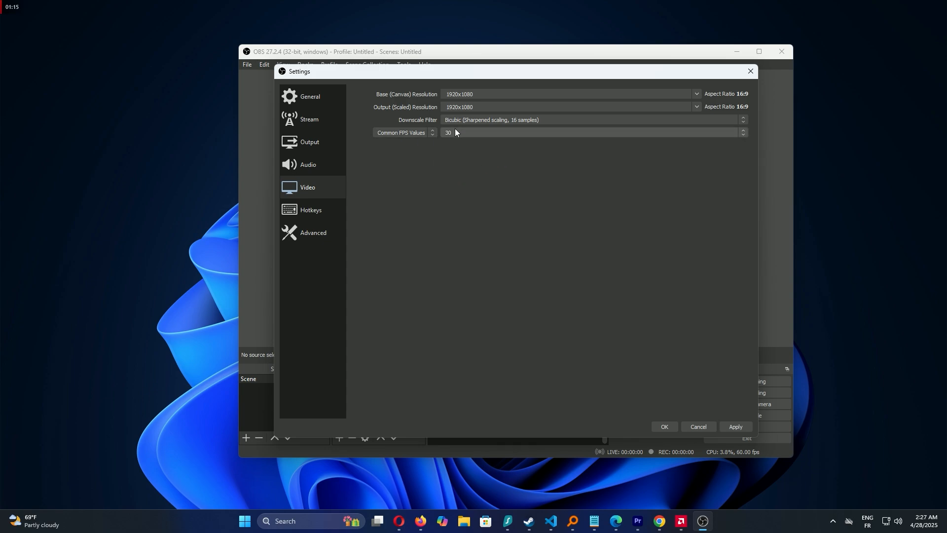
{"action": "left_click", "coordinate": [742, 133]}
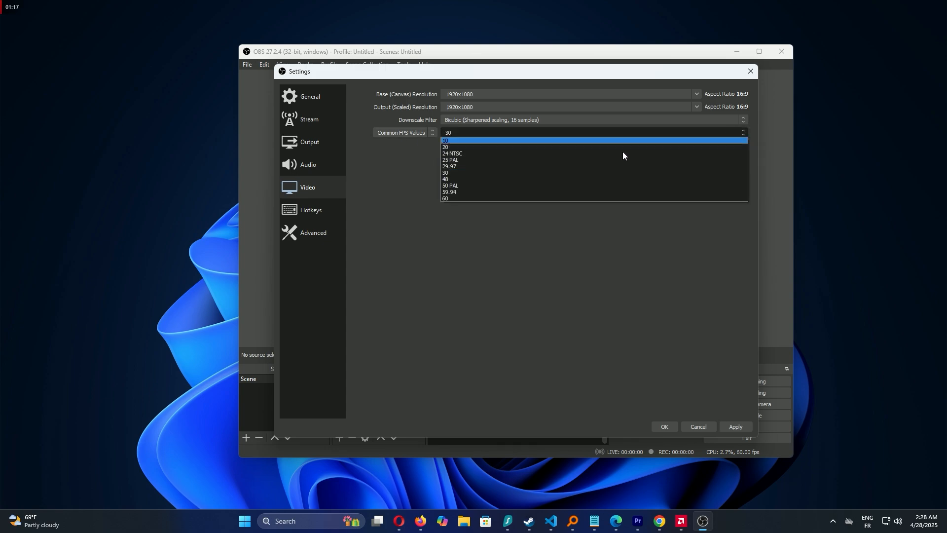
{"action": "left_click", "coordinate": [498, 197]}
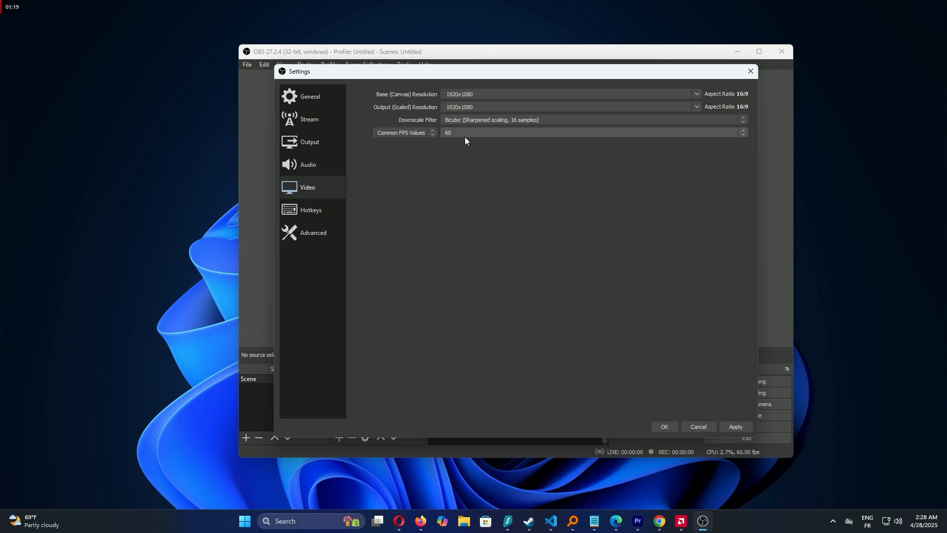
{"action": "left_click", "coordinate": [735, 426]}
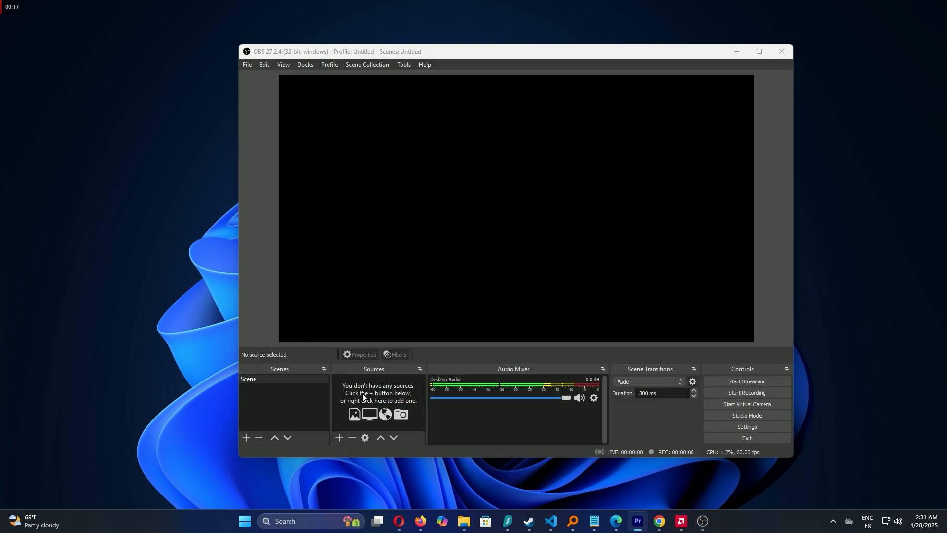
Add a new Display Capture source to the scene, using Display 1 (Primary Monitor)
{"action": "left_click", "coordinate": [344, 440]}
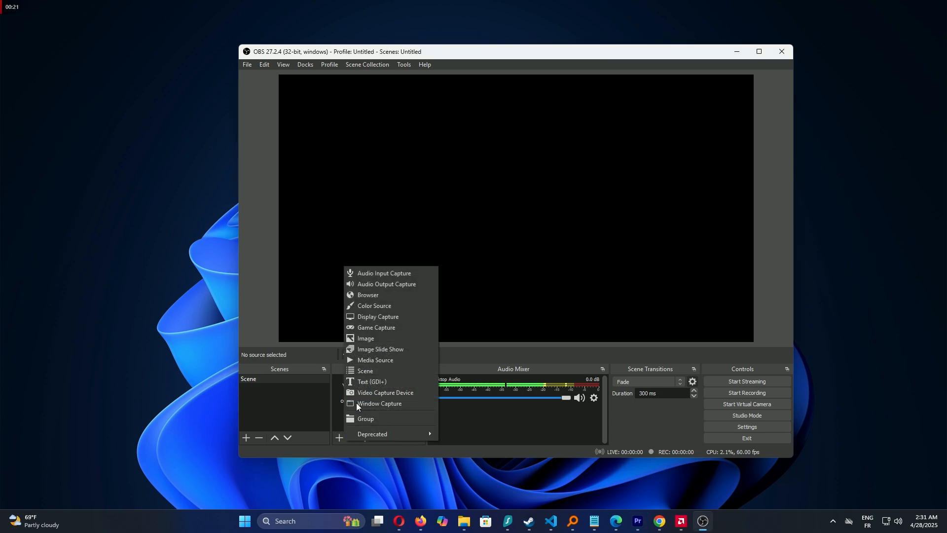
{"action": "left_click", "coordinate": [377, 317]}
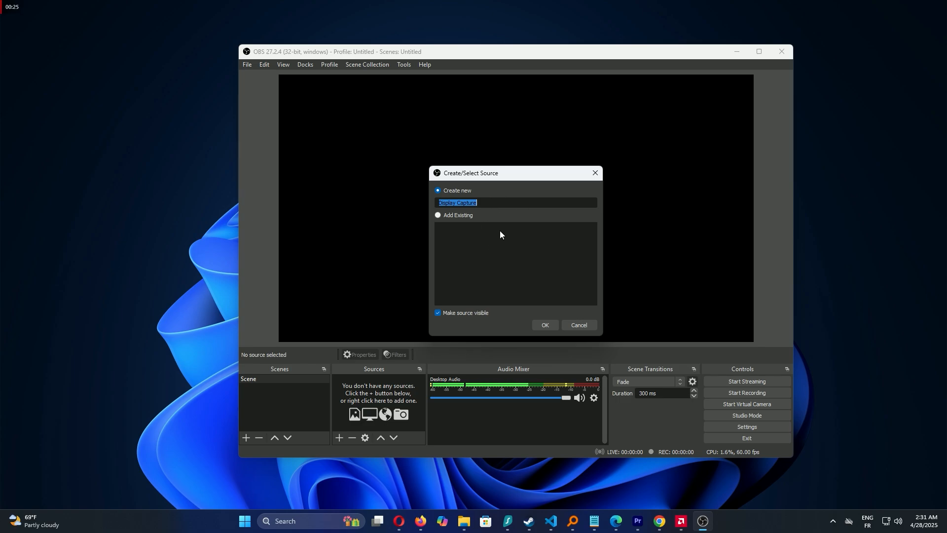
{"action": "left_click", "coordinate": [546, 325]}
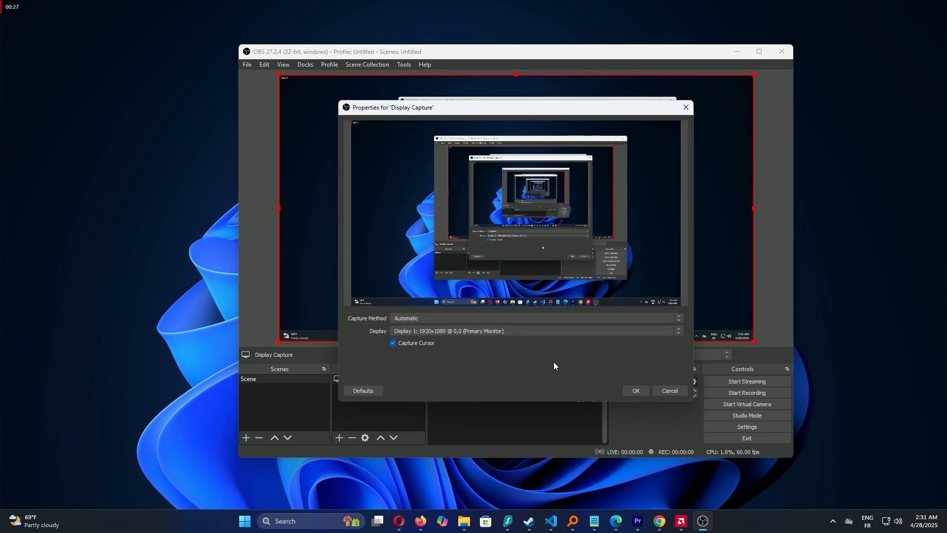
{"action": "left_click", "coordinate": [534, 331]}
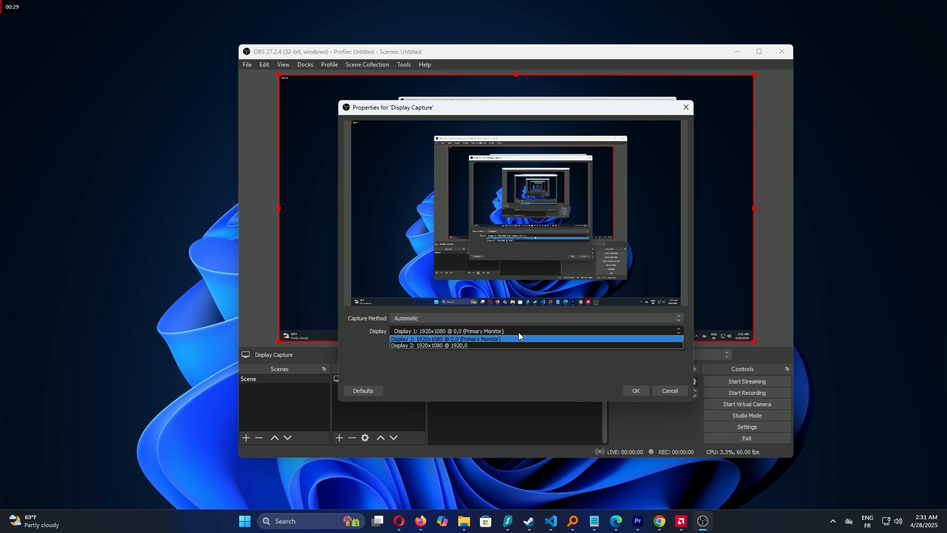
{"action": "left_click", "coordinate": [636, 392]}
{"action": "left_click", "coordinate": [635, 393]}
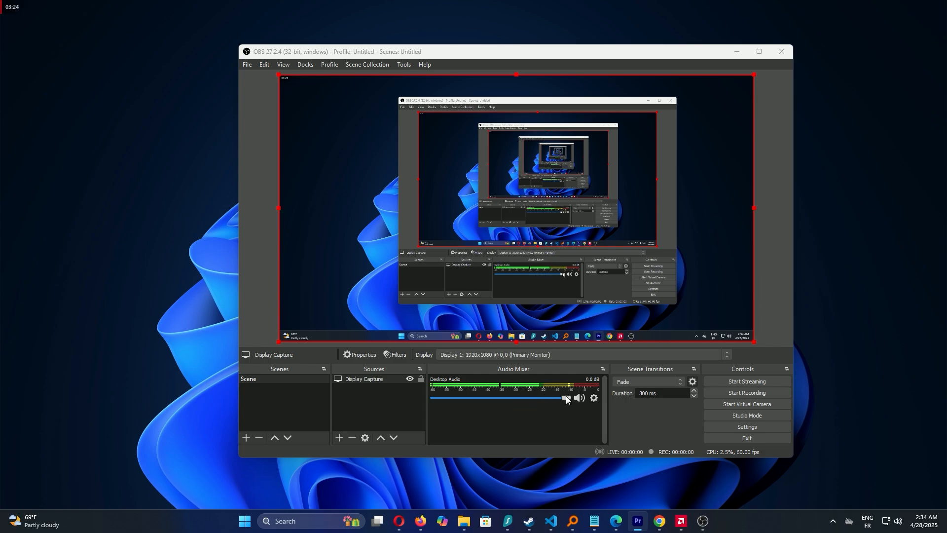
Lower the Desktop Audio volume to -8.5 dB and make a short recording of the screen
{"action": "left_click", "coordinate": [527, 397]}
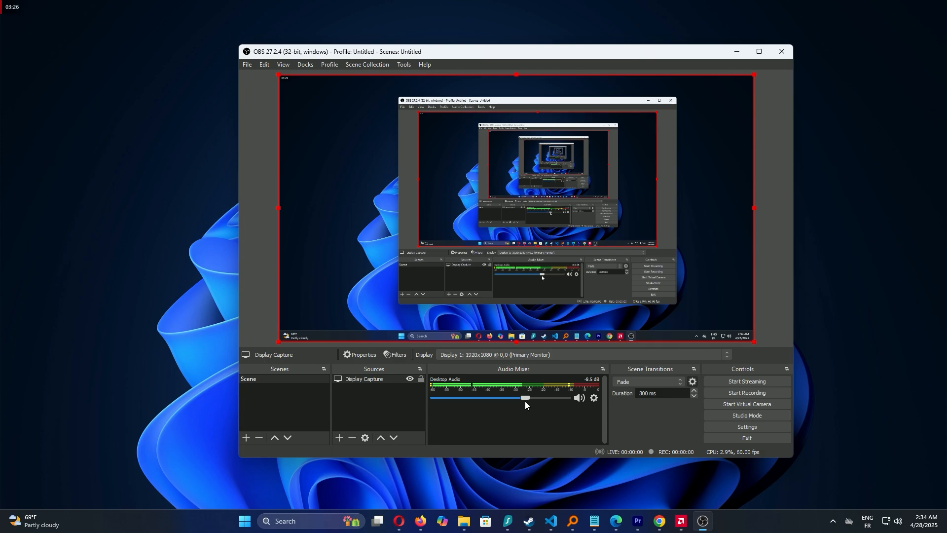
{"action": "left_click", "coordinate": [525, 399]}
{"action": "left_click", "coordinate": [750, 393]}
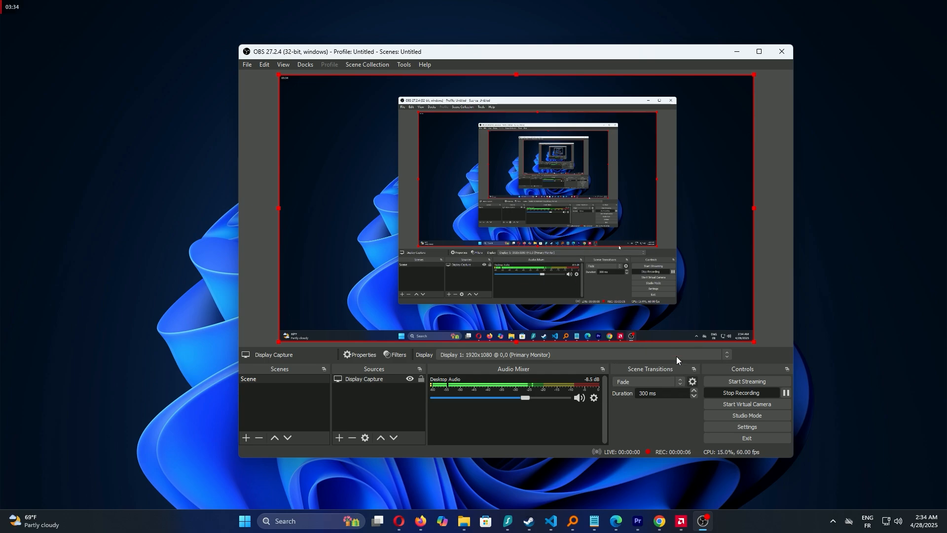
{"action": "left_click", "coordinate": [726, 395]}
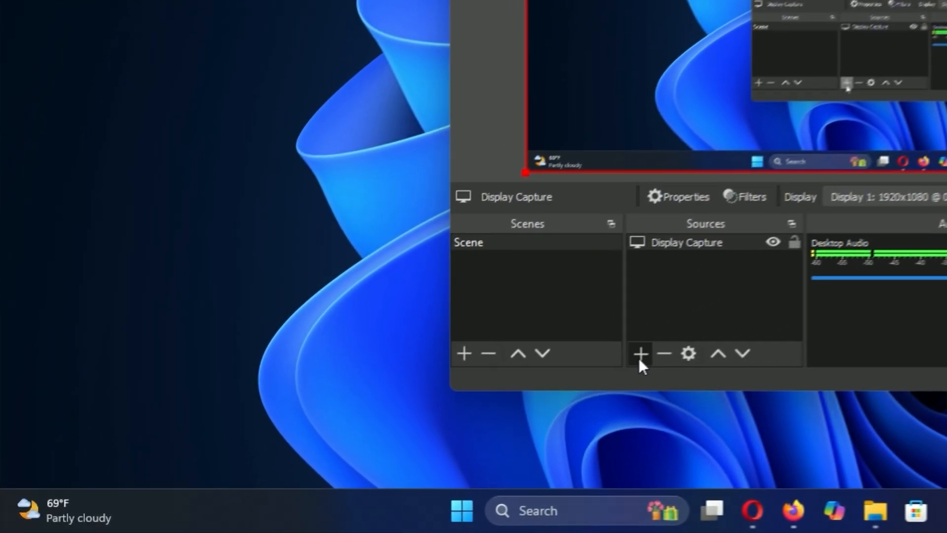
{"action": "left_click", "coordinate": [640, 358]}
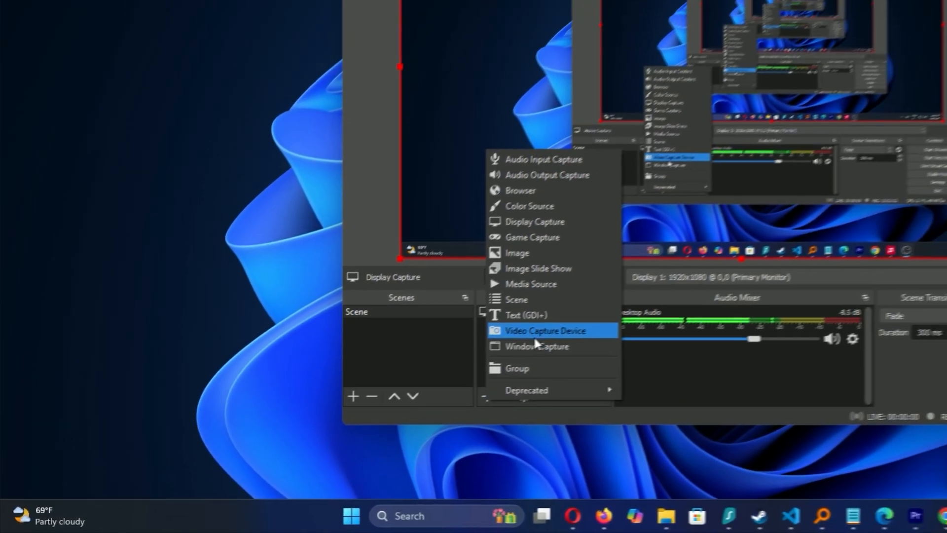
{"action": "left_click", "coordinate": [535, 338]}
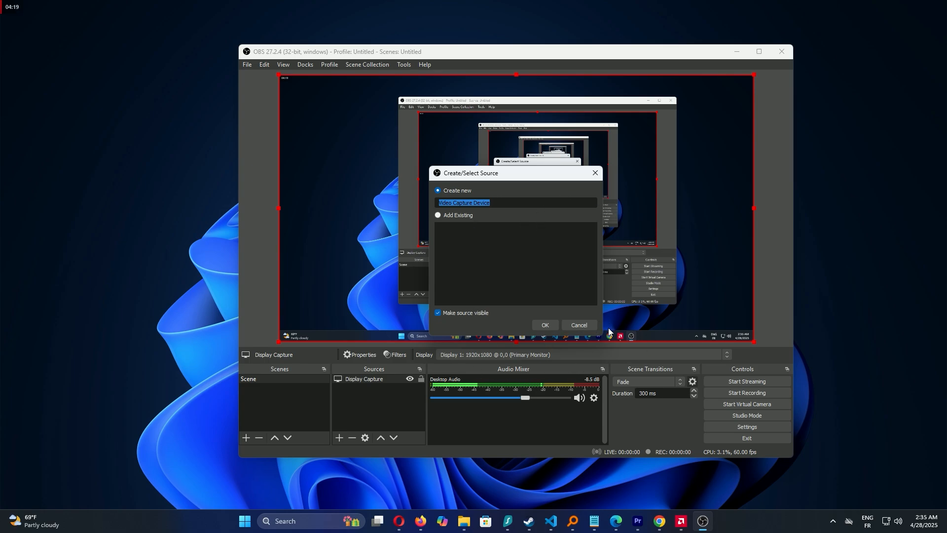
{"action": "left_click", "coordinate": [585, 325]}
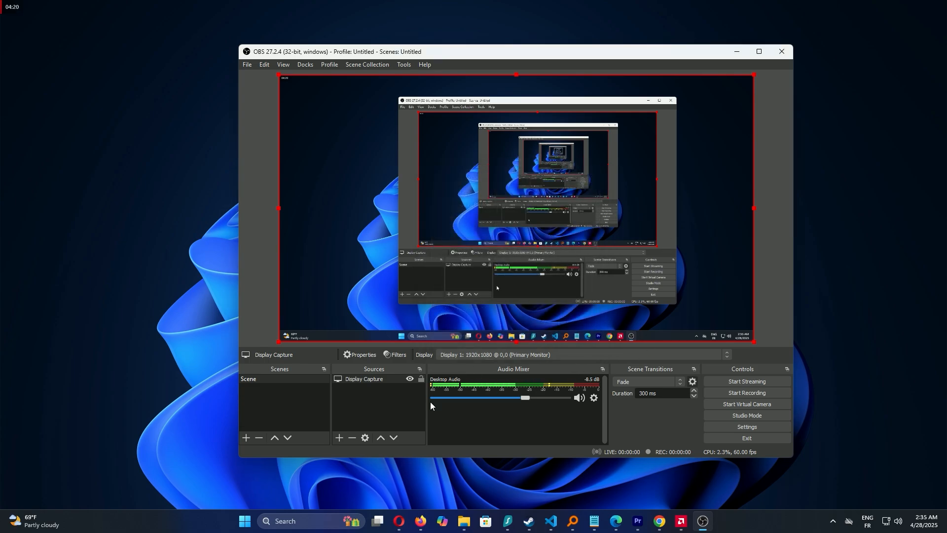
Remove the Display Capture source from the scene and minimize the OBS window
{"action": "right_click", "coordinate": [377, 380]}
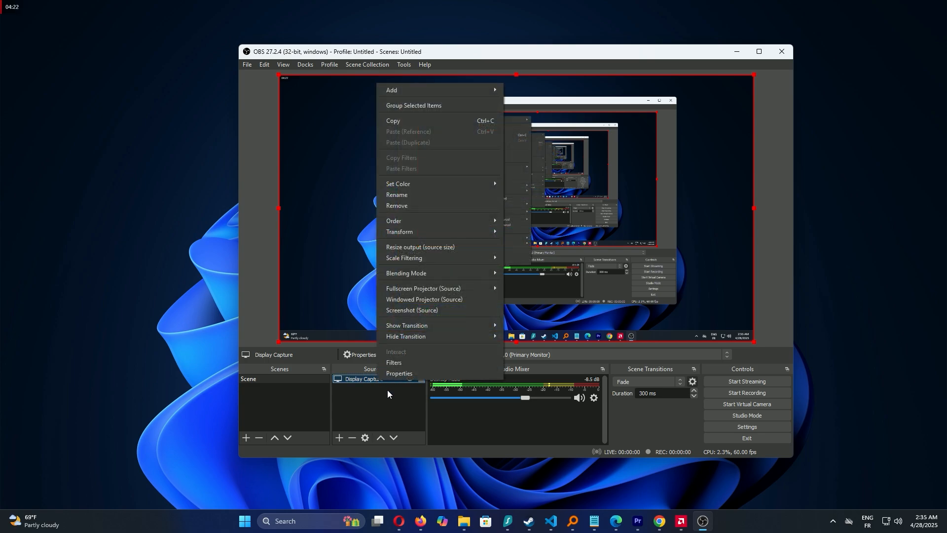
{"action": "left_click", "coordinate": [424, 209]}
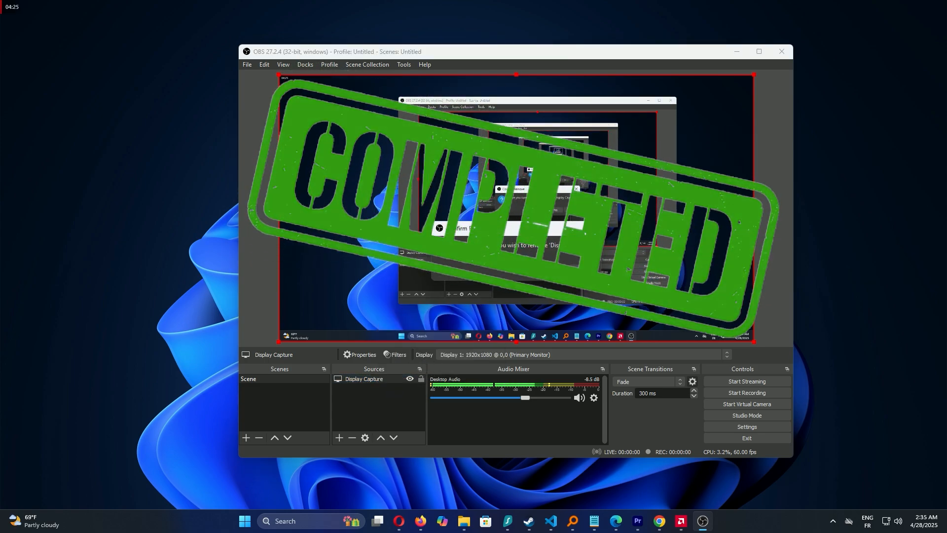
{"action": "left_click", "coordinate": [558, 266]}
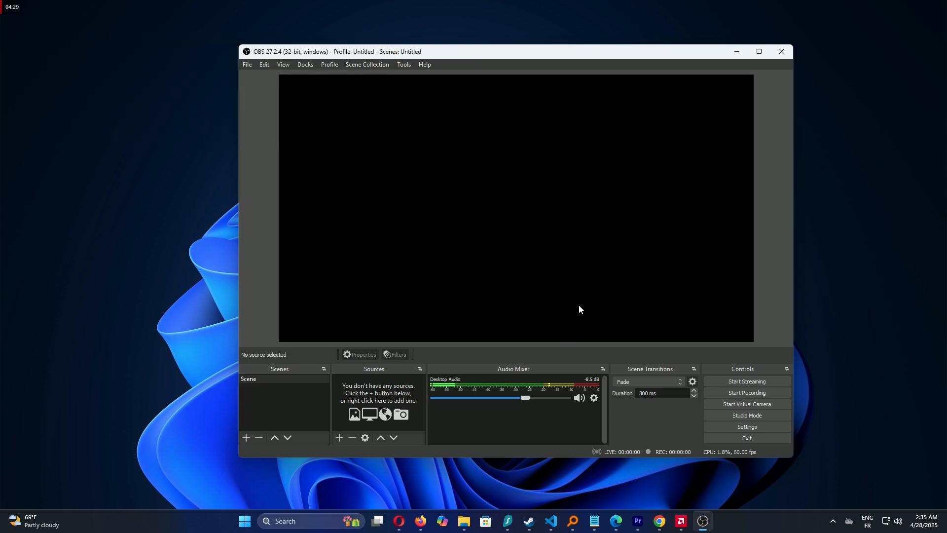
{"action": "left_click", "coordinate": [729, 54]}
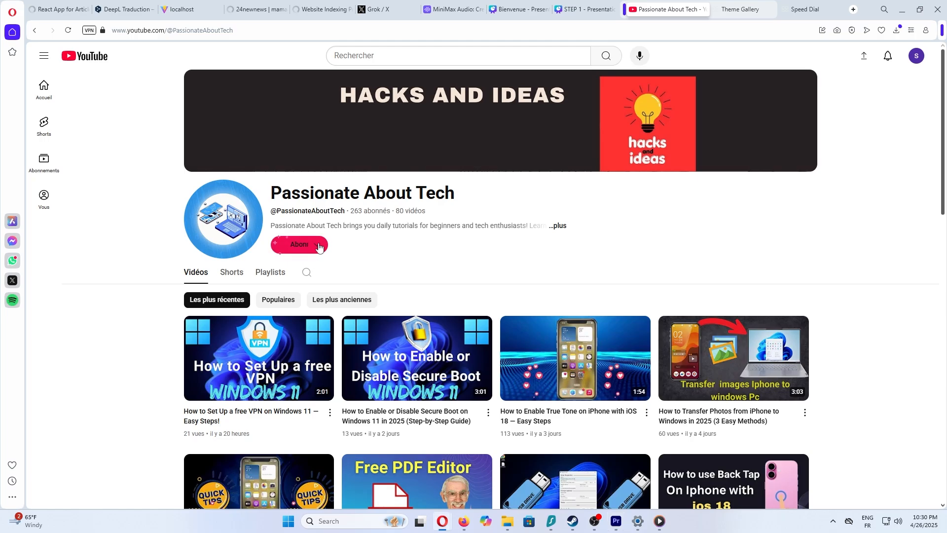
{"action": "scroll", "coordinate": [312, 249], "scroll_direction": "down", "scroll_amount": 12}
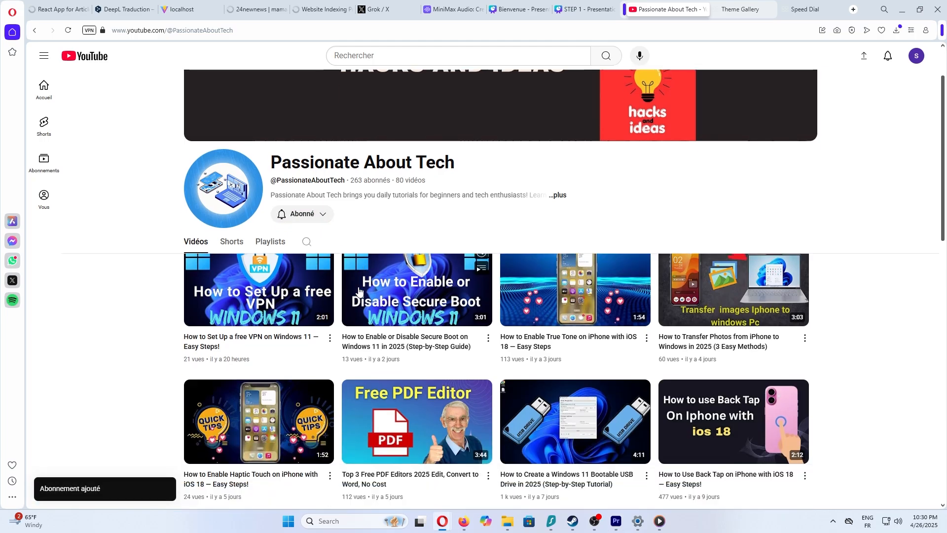